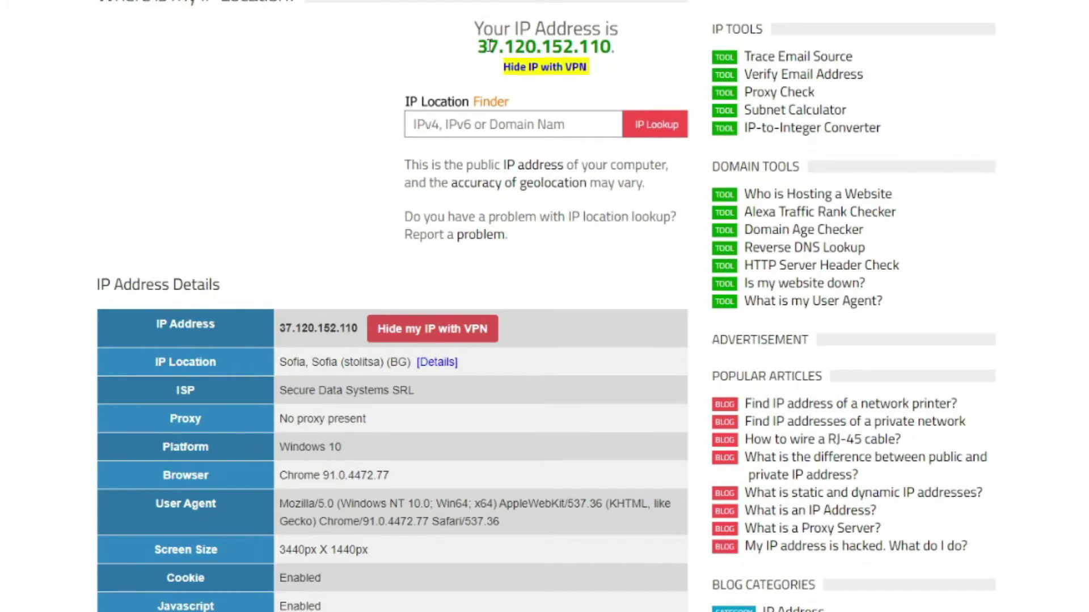
# - Highlight the current Sofia IP address in the page header and details table
pyautogui.moveTo(479, 47); pyautogui.dragTo(606, 47)
pyautogui.moveTo(280, 328); pyautogui.dragTo(320, 329)
pyautogui.click(308, 288)
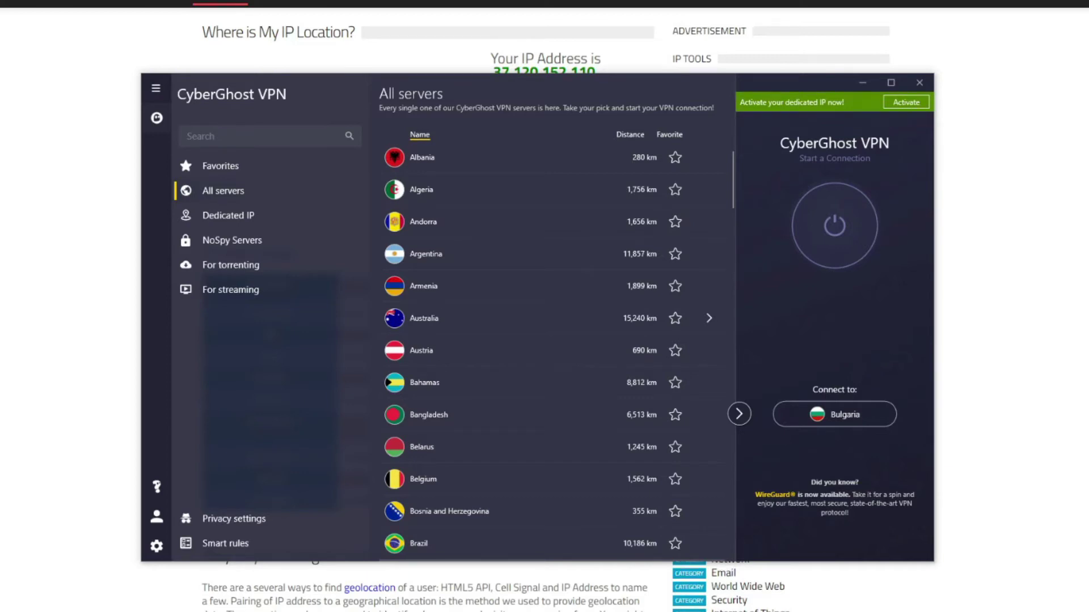
# - Connect CyberGhost VPN to the Turkey server from the All servers list
pyautogui.click(213, 191)
pyautogui.scroll(-5, 561, 265)
pyautogui.scroll(-4, 558, 287)
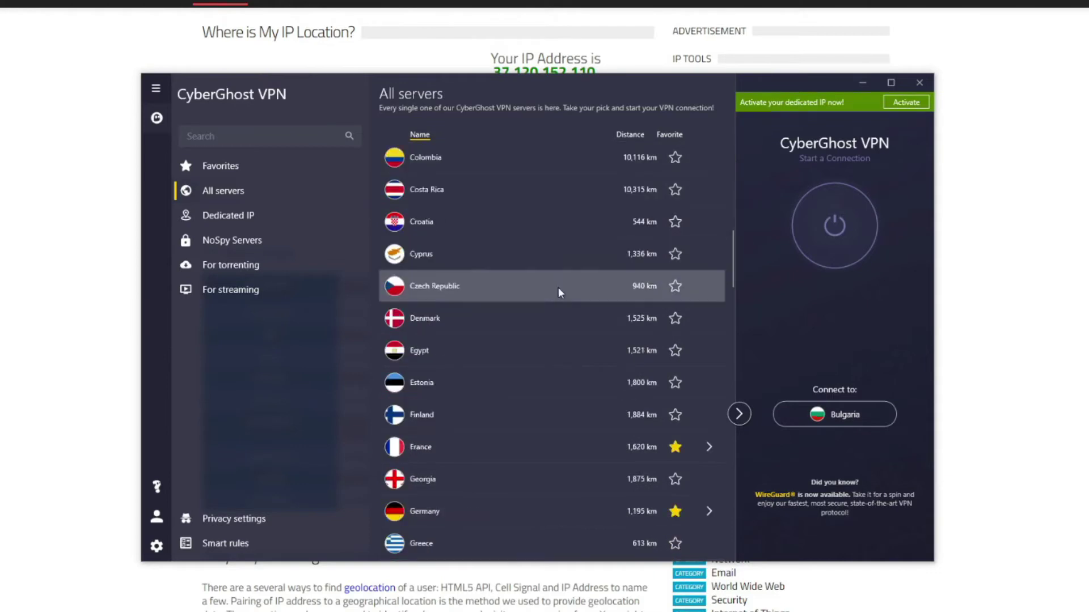
pyautogui.scroll(-4, 558, 288)
pyautogui.scroll(-2, 558, 287)
pyautogui.scroll(-8, 558, 288)
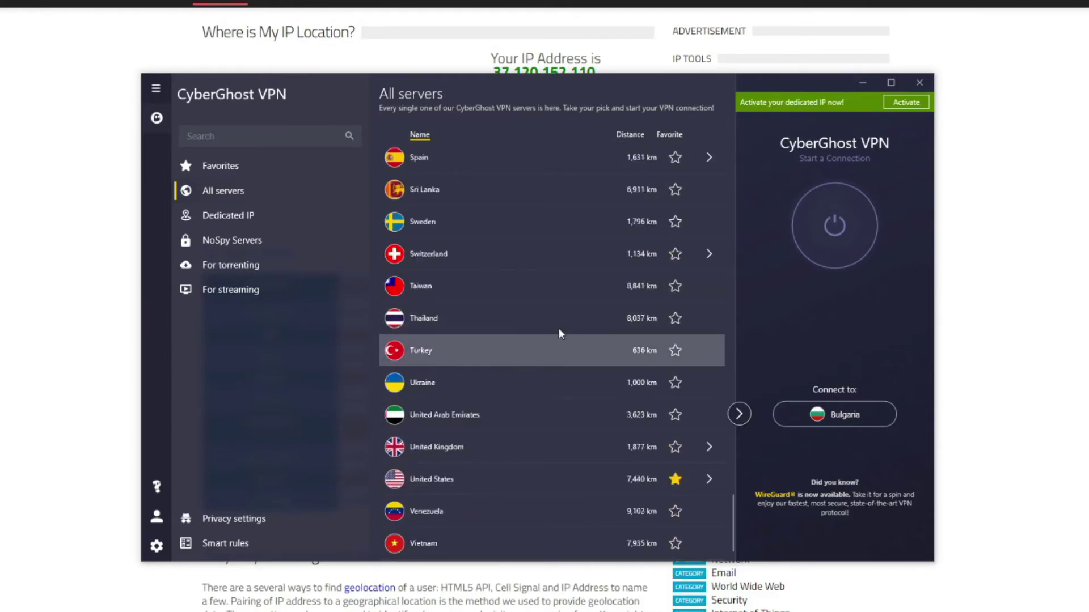
pyautogui.doubleClick(499, 358)
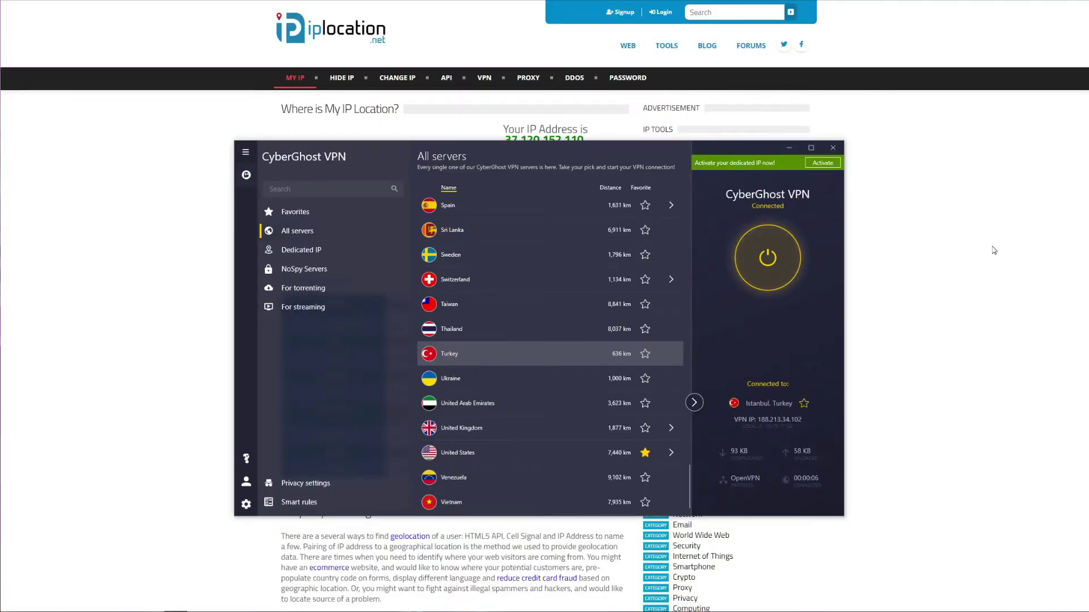
# - Hide CyberGhost, reload iplocation.net, and highlight the new IP 188.213.34.102
pyautogui.click(993, 250)
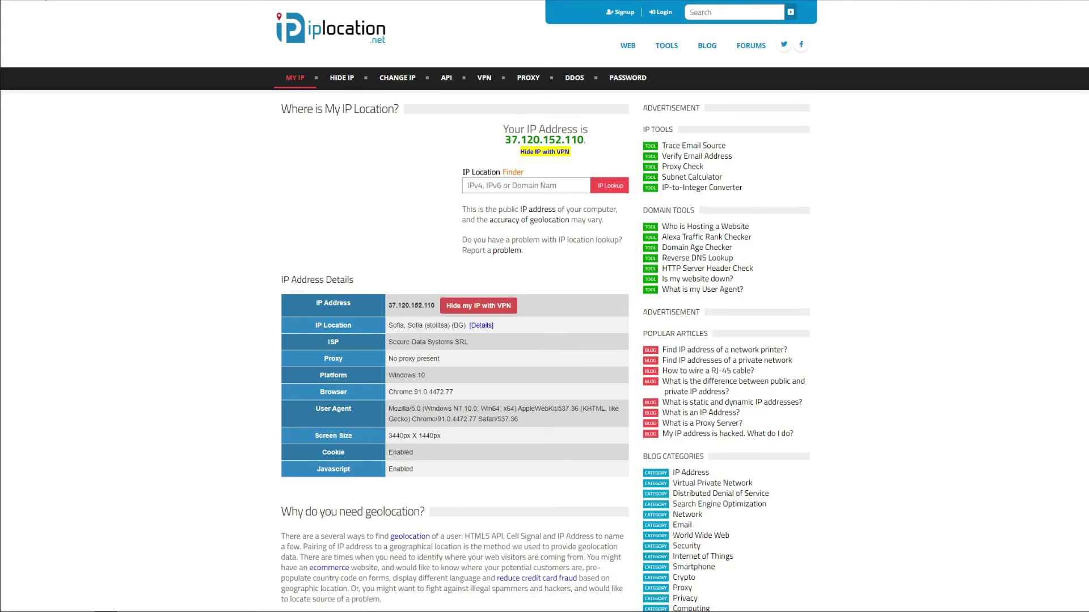
pyautogui.press('F5')
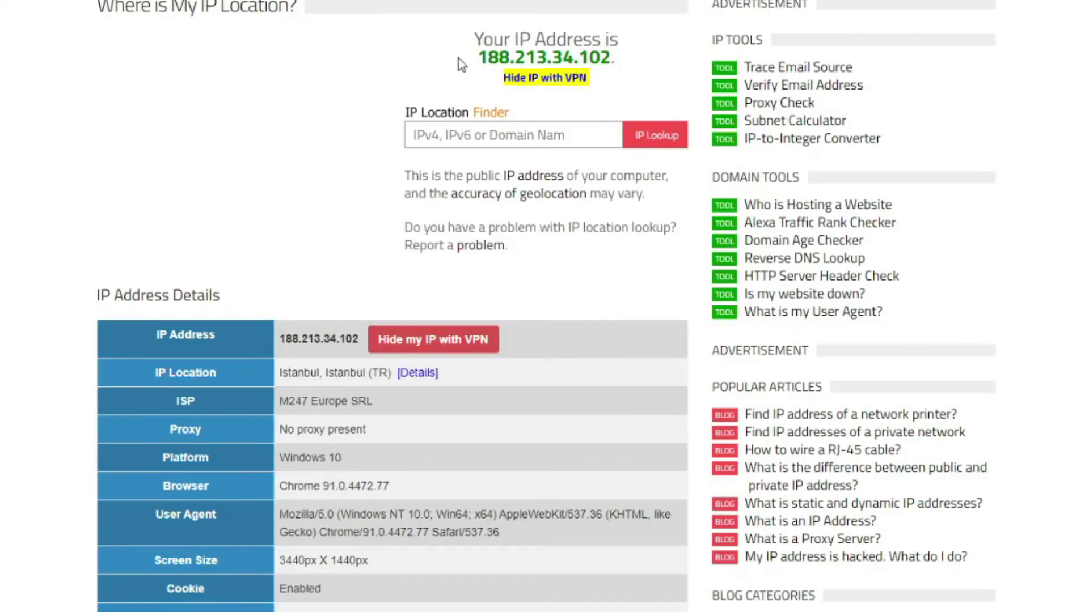
pyautogui.moveTo(479, 57); pyautogui.dragTo(611, 57)
pyautogui.click(322, 339)
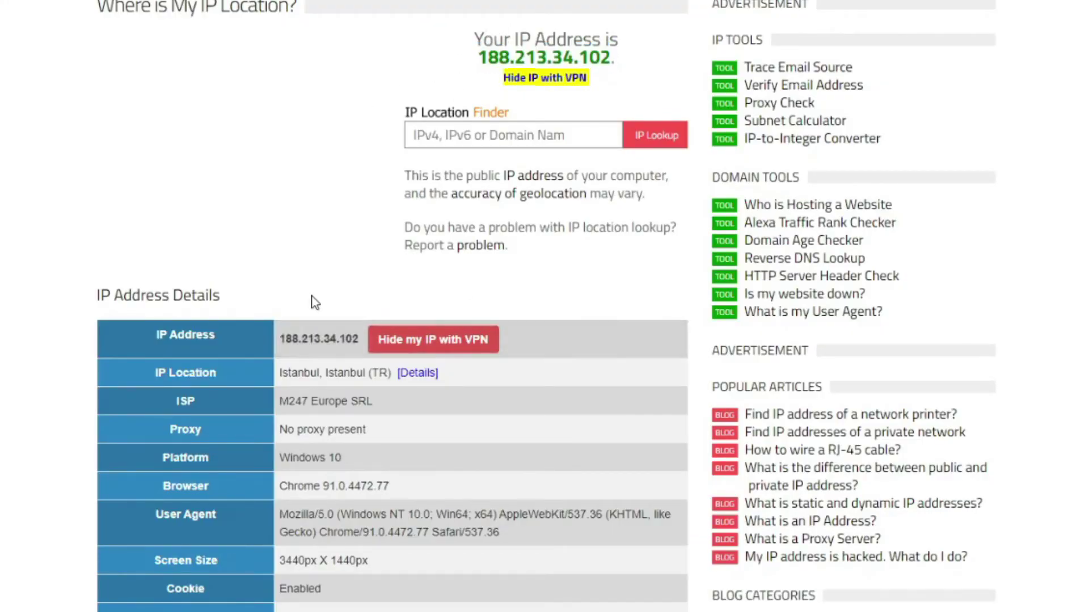